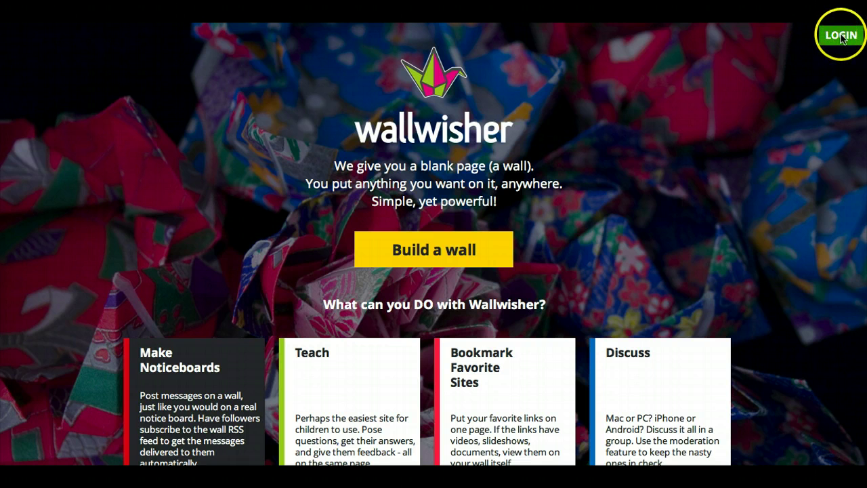
Log in to Wallwisher with the account e-mail and password
left_click(842, 38)
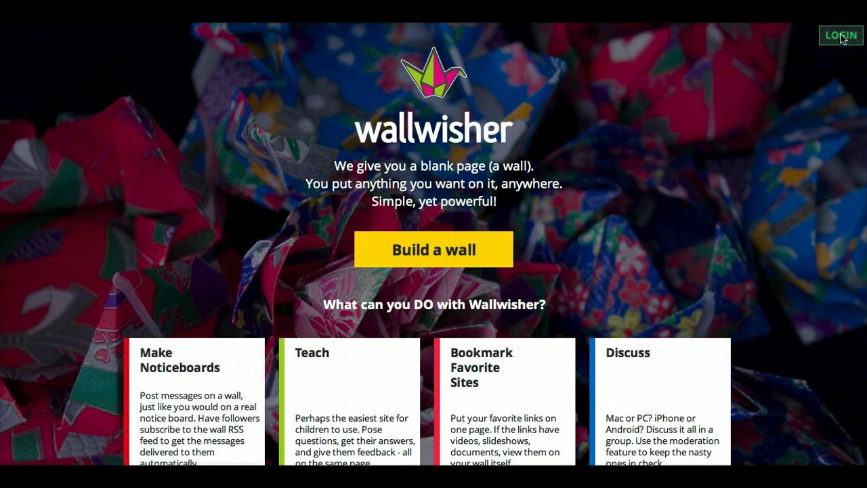
left_click(843, 38)
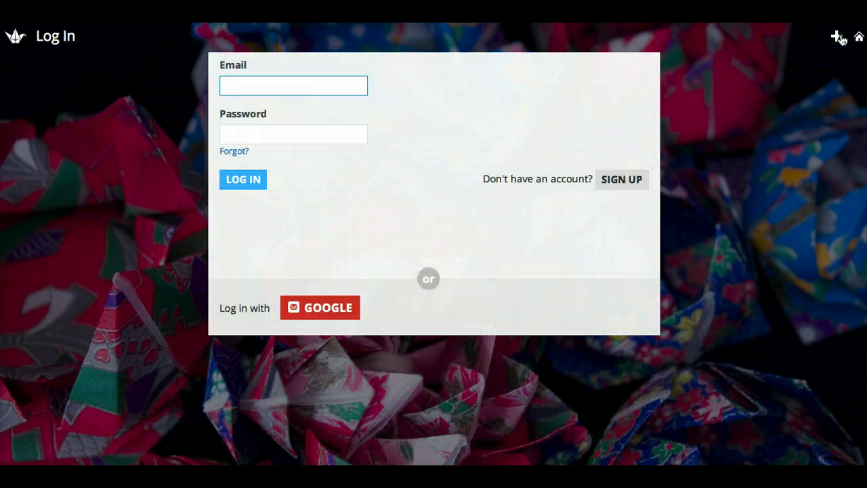
left_click(623, 181)
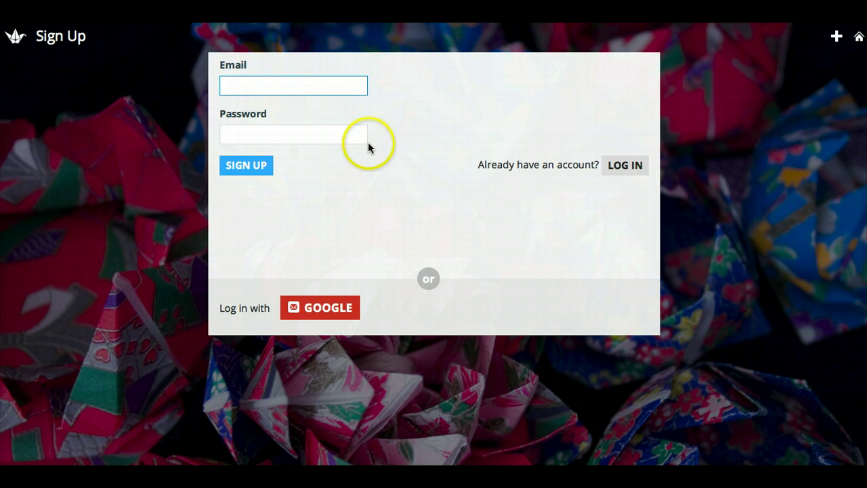
left_click(626, 167)
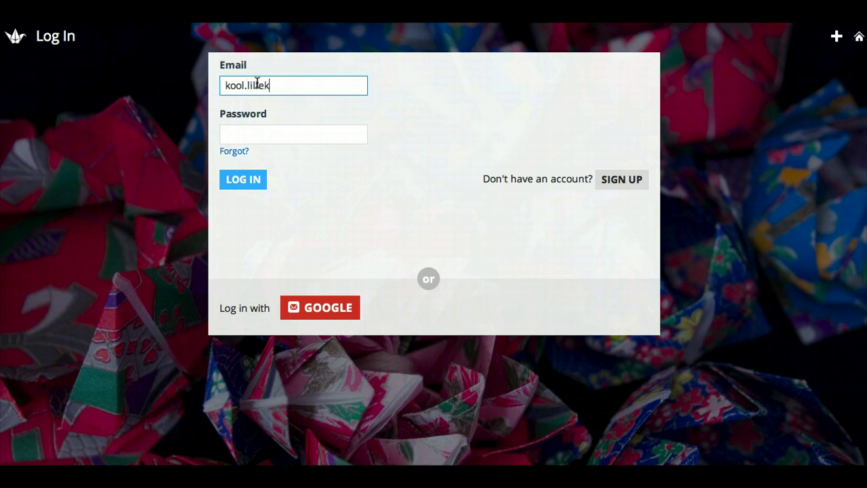
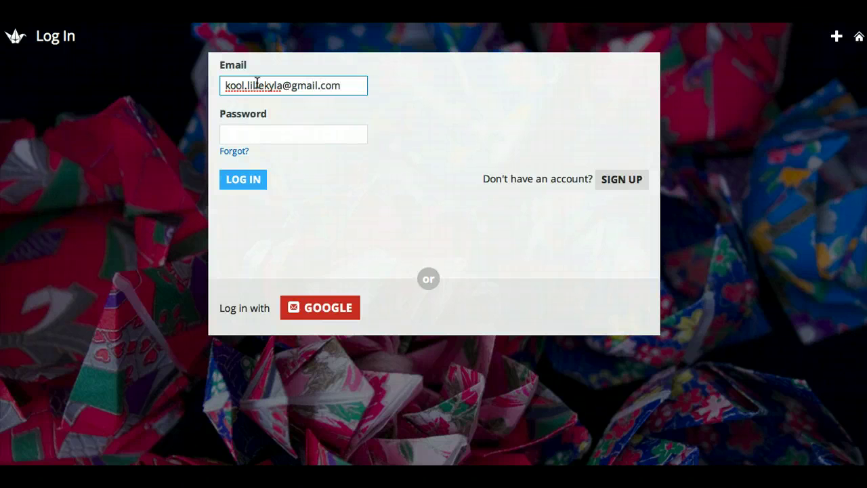
left_click(247, 133)
type("•")
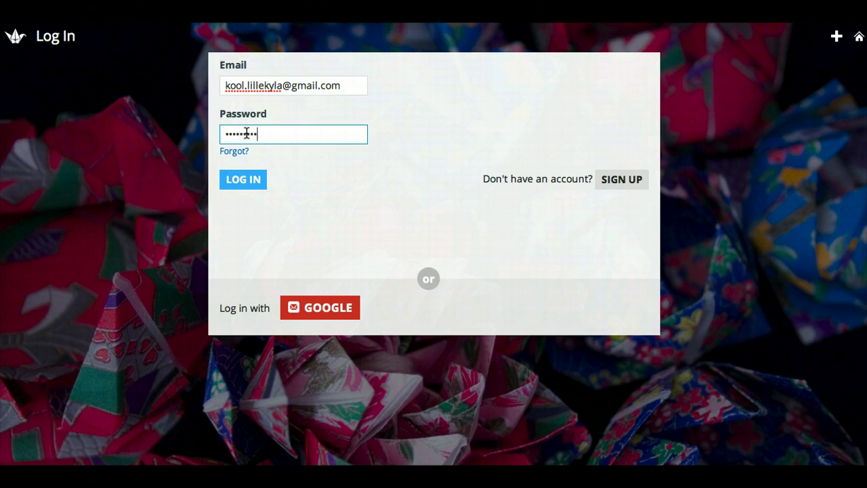
left_click(246, 179)
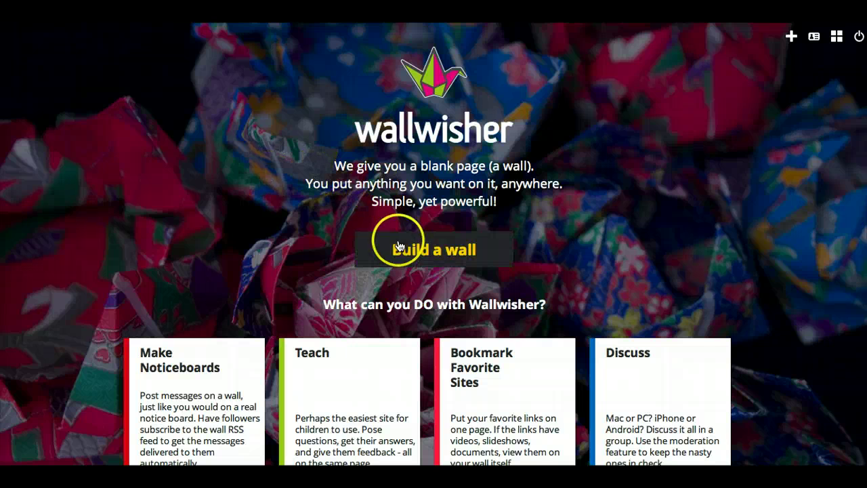
Build a new wall with title 'Tallinn' and description 'Tallinna vaatamisväärsused'
left_click(441, 251)
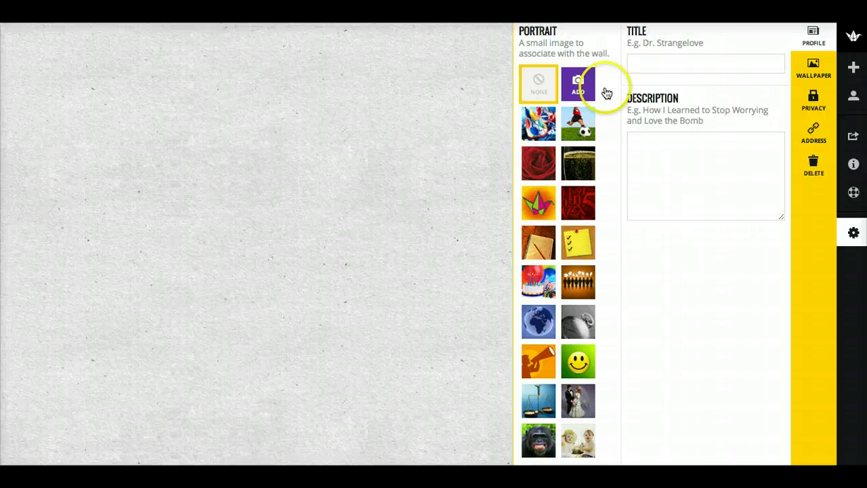
left_click(642, 64)
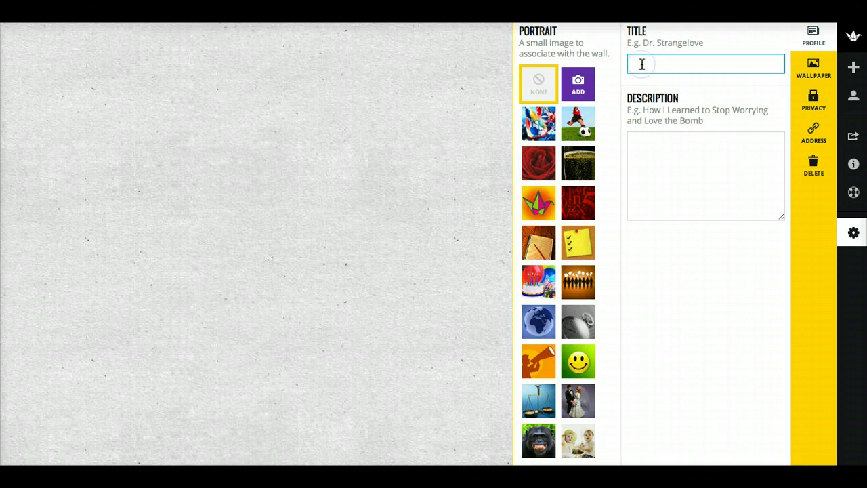
type("Tallinn")
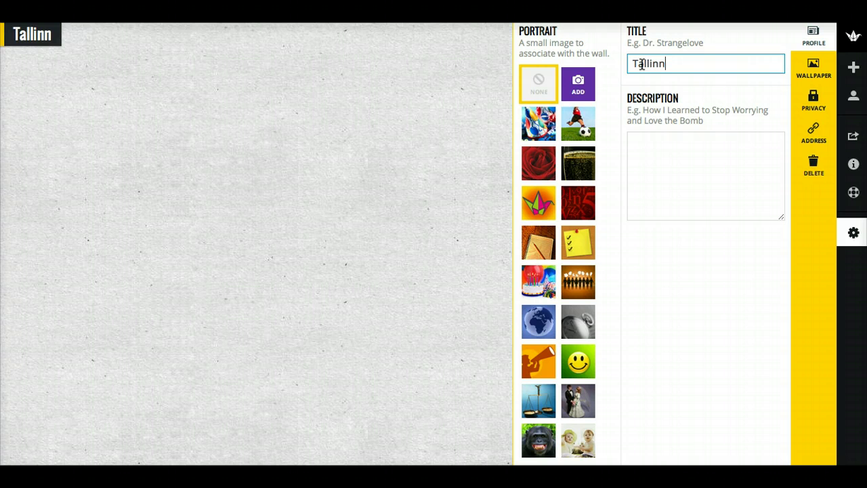
left_click(658, 143)
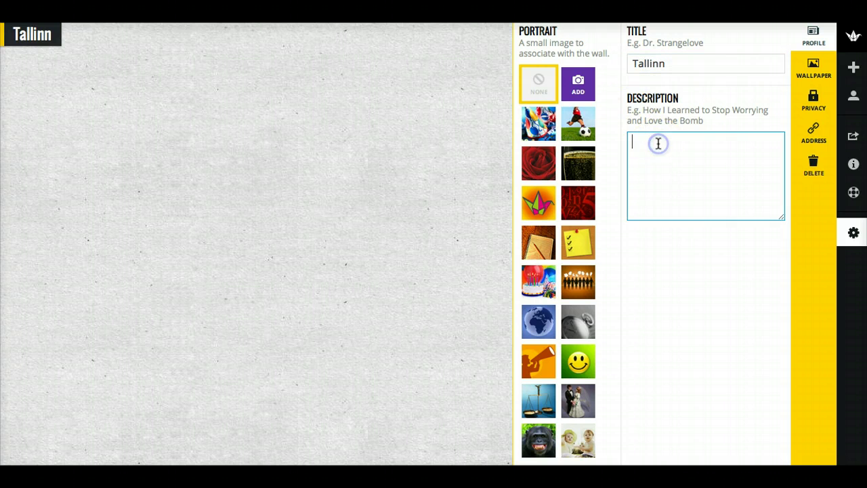
type("T")
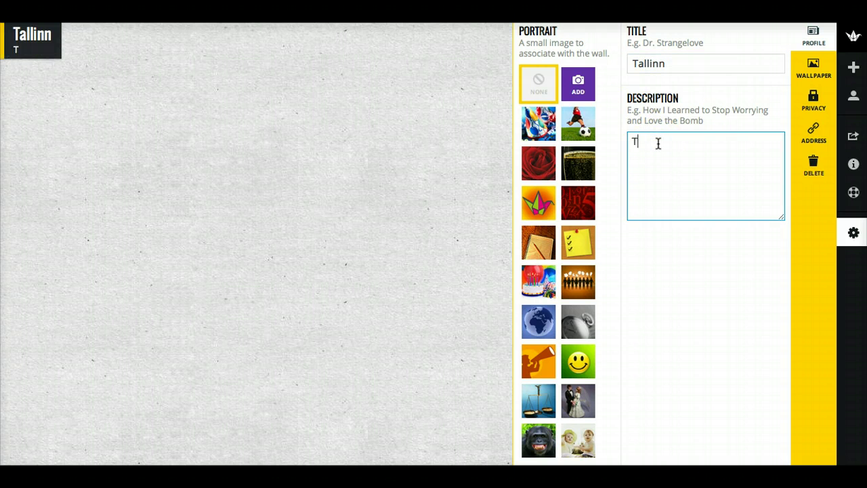
type("allinna ")
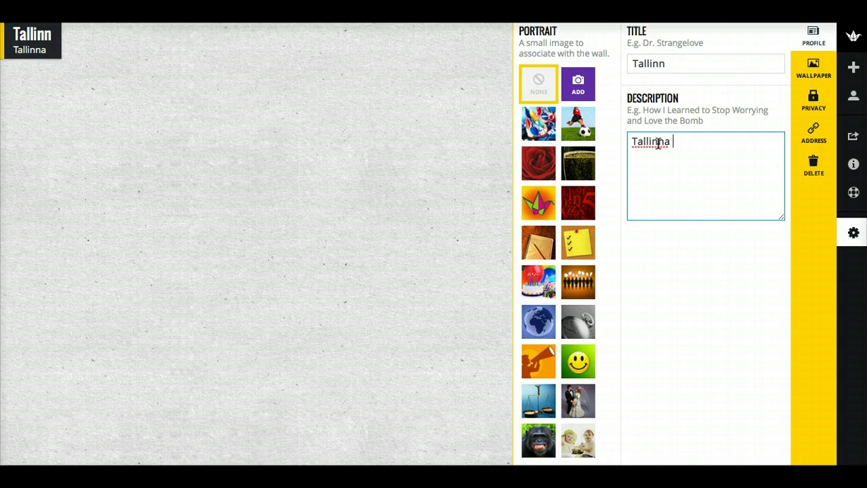
type("vaat")
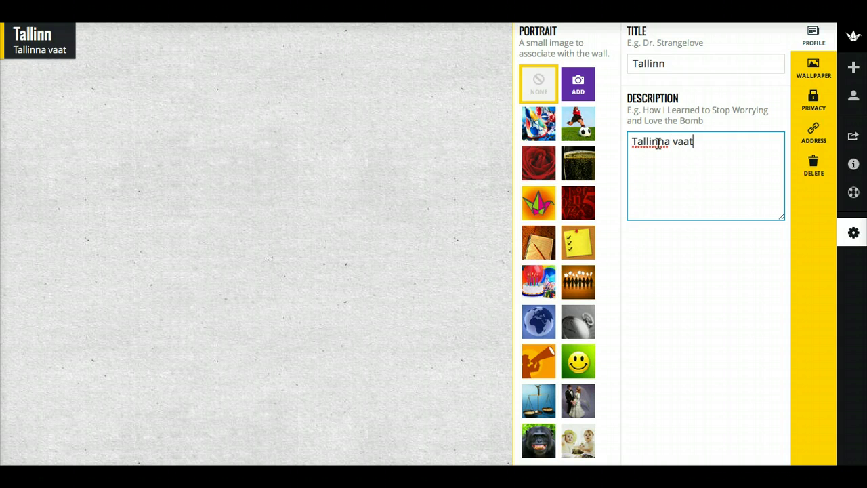
type("amisvää")
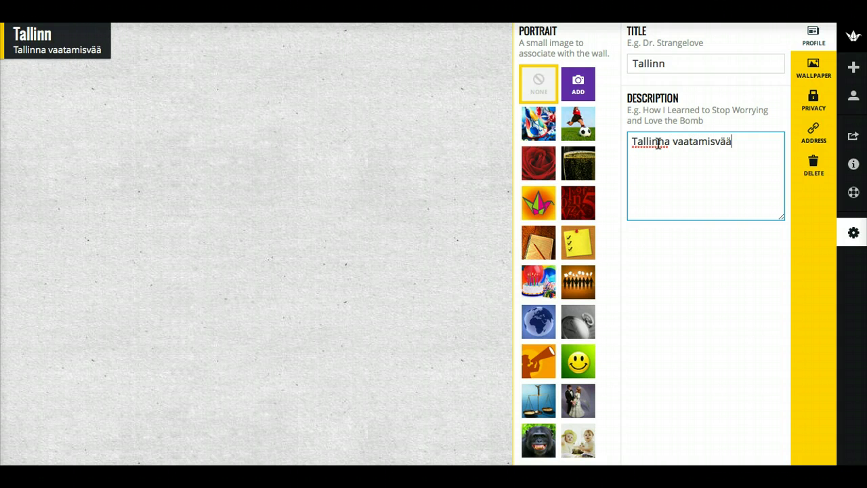
type("rsused")
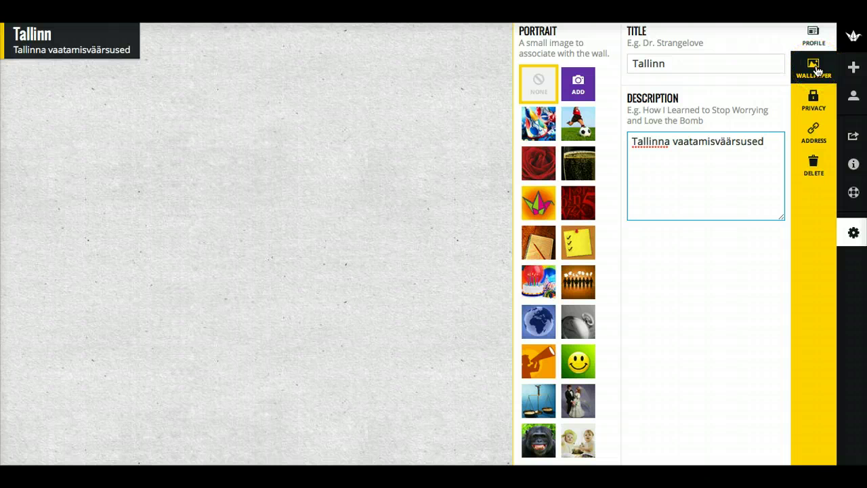
Set the wall's wallpaper to Sky with clouds
left_click(817, 70)
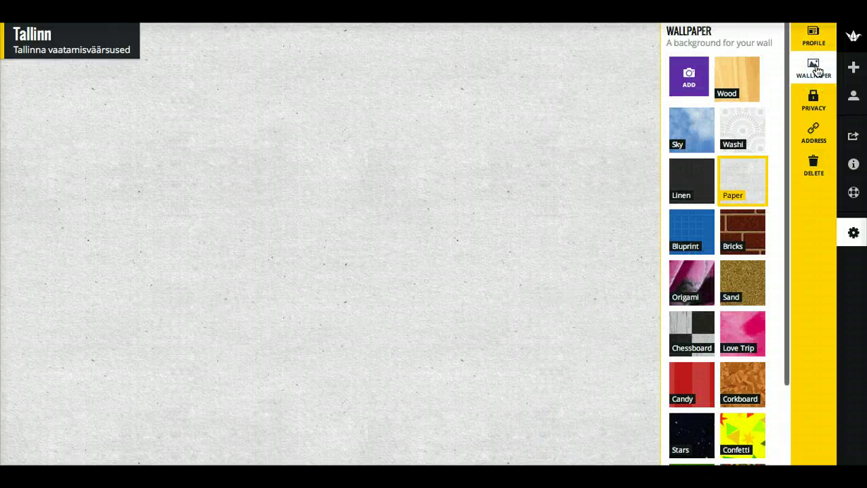
left_click(742, 129)
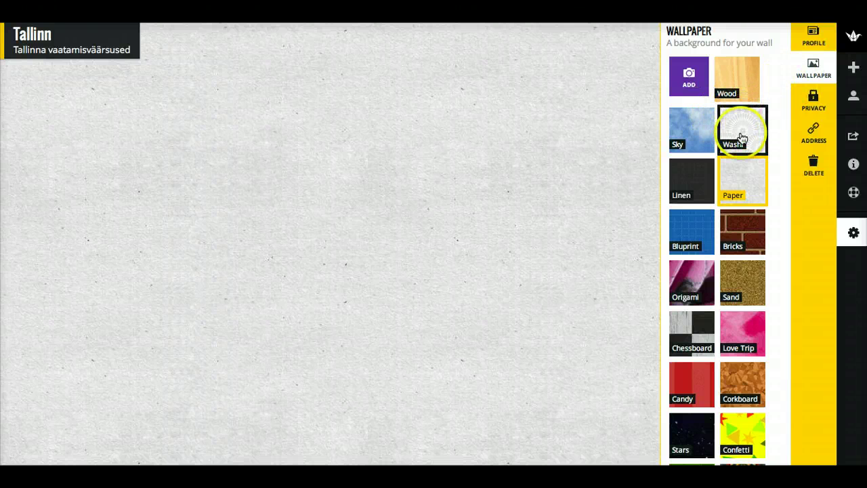
left_click(698, 133)
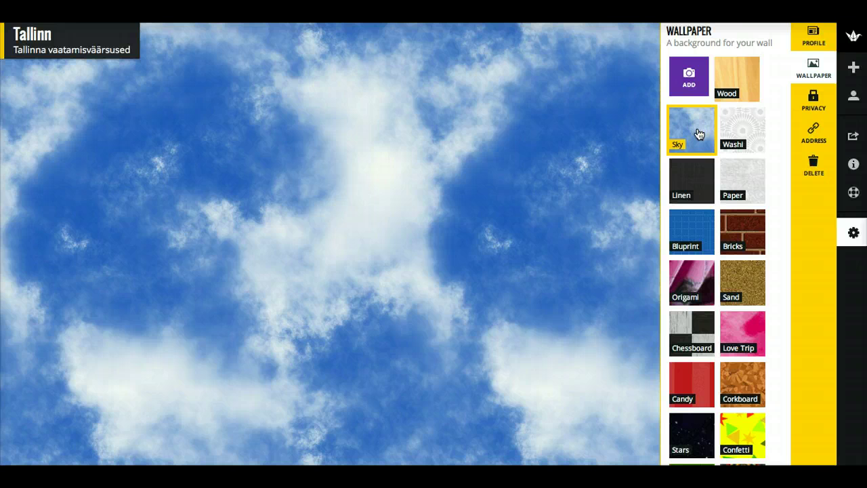
Choose the globe picture as the wall's portrait
left_click(813, 37)
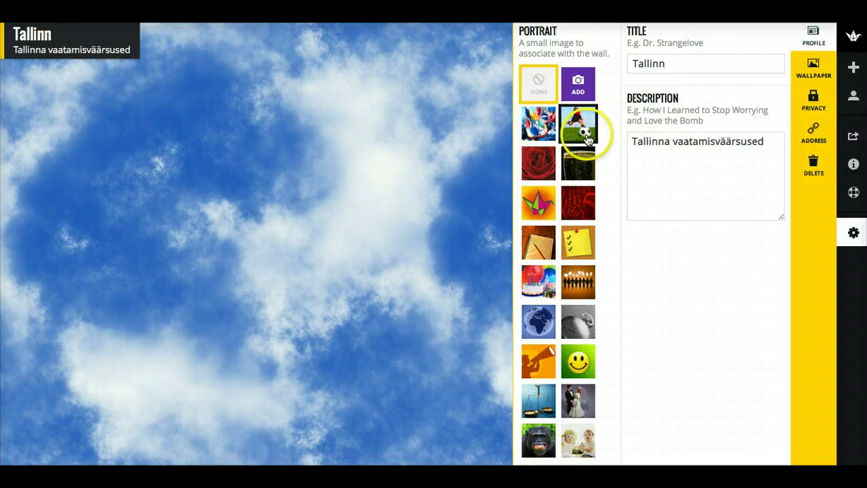
left_click(537, 329)
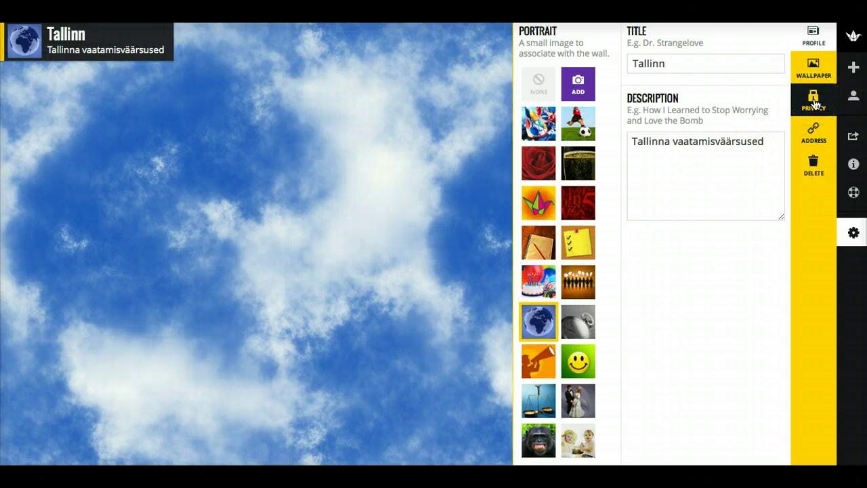
left_click(815, 104)
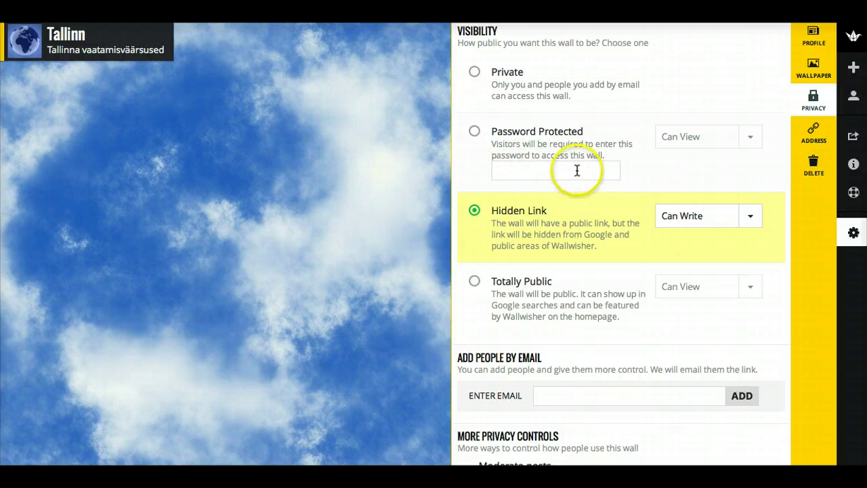
Set the wall's visibility to Hidden Link with Can Write permission for visitors
left_click(753, 138)
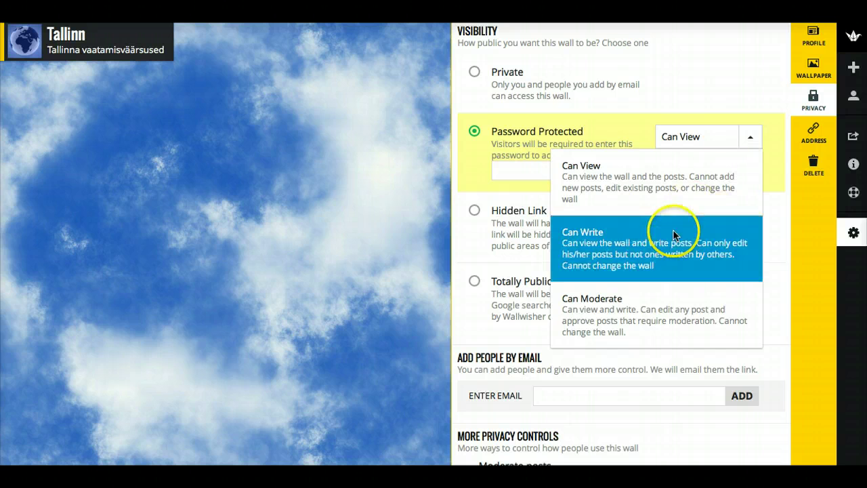
left_click(781, 106)
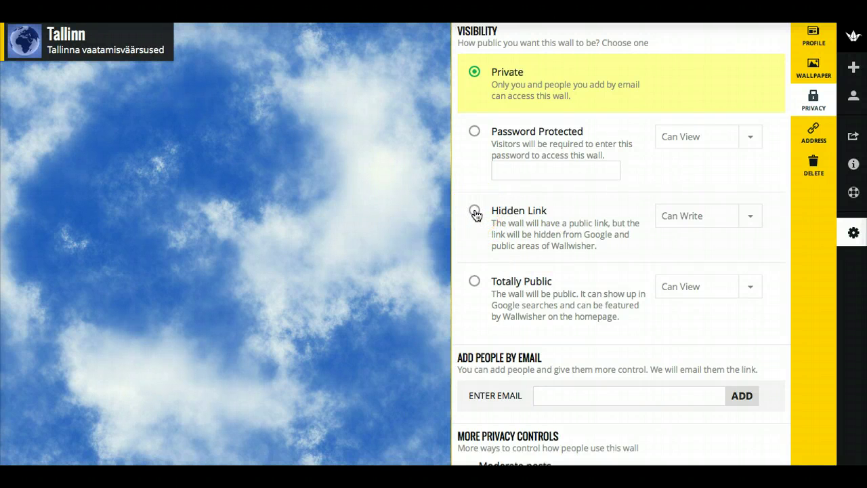
left_click(475, 211)
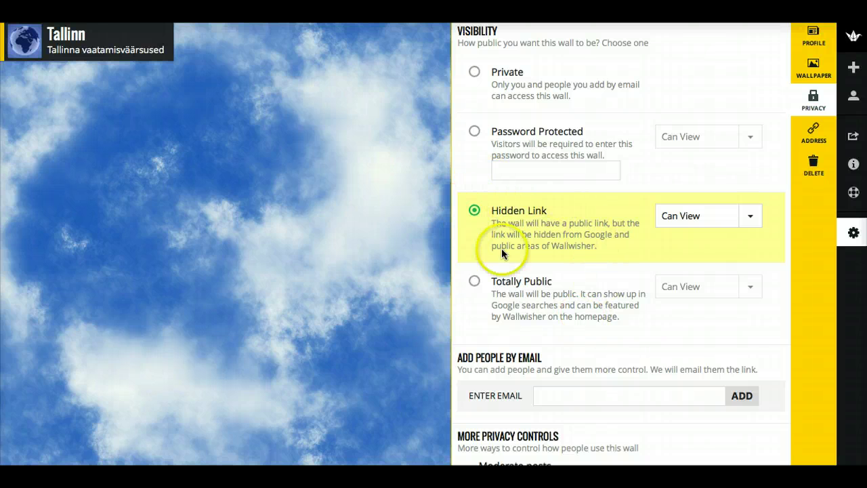
left_click(753, 218)
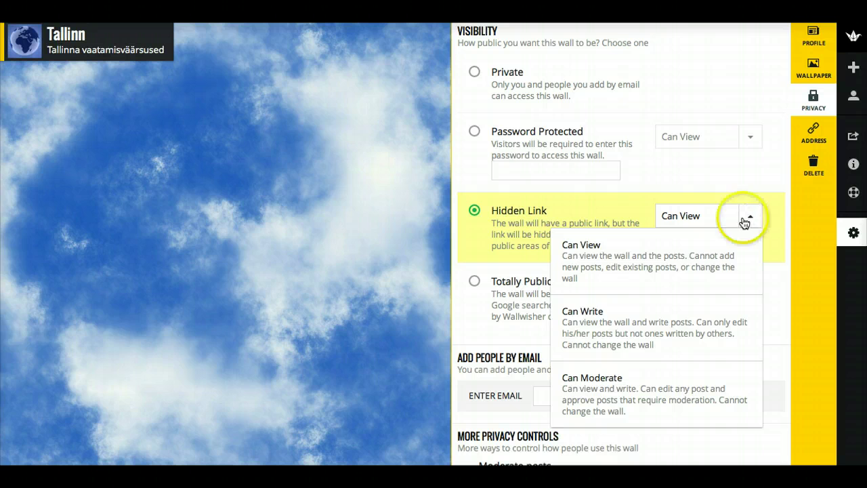
left_click(660, 328)
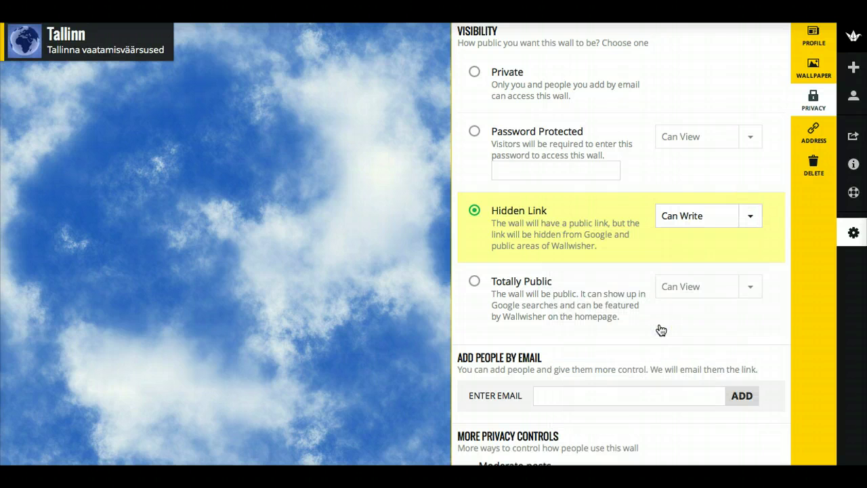
Try the wallwisher.com address 'tallinn', find it taken, and close the settings panel
left_click(813, 135)
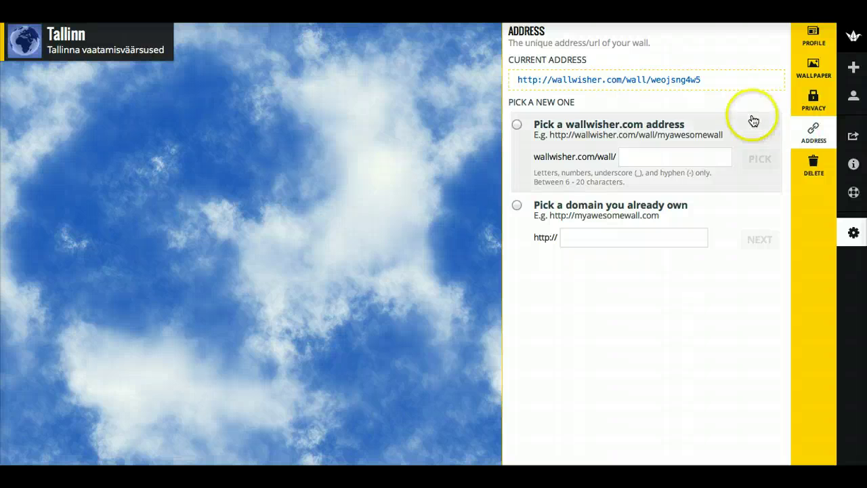
left_click(708, 79)
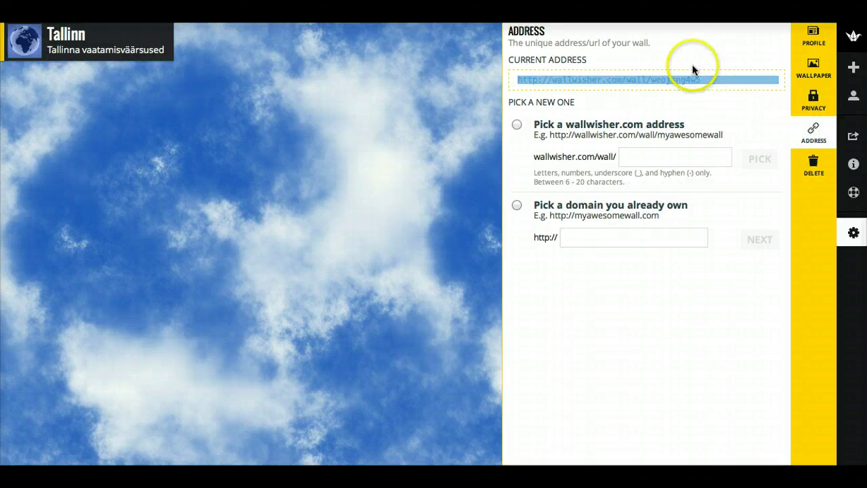
left_click(690, 63)
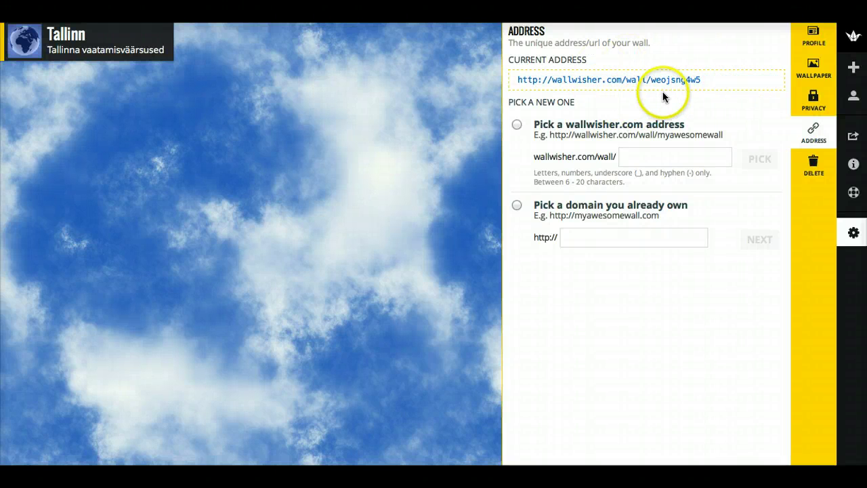
left_click(636, 157)
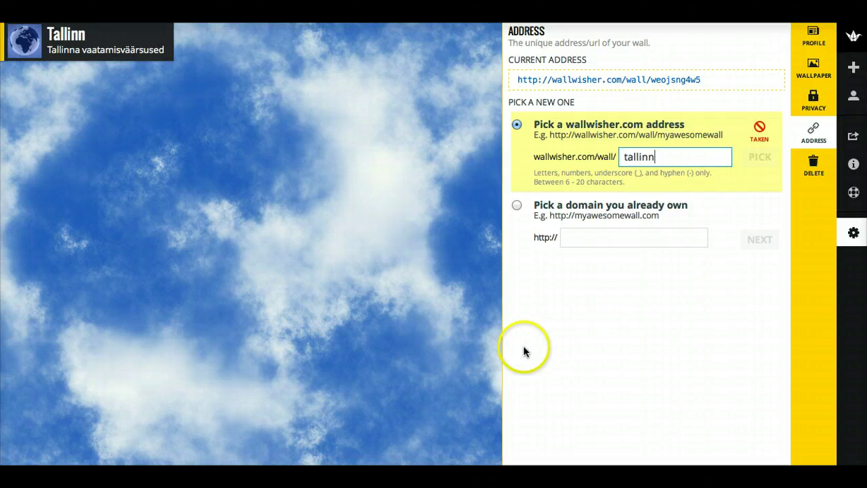
left_click(490, 352)
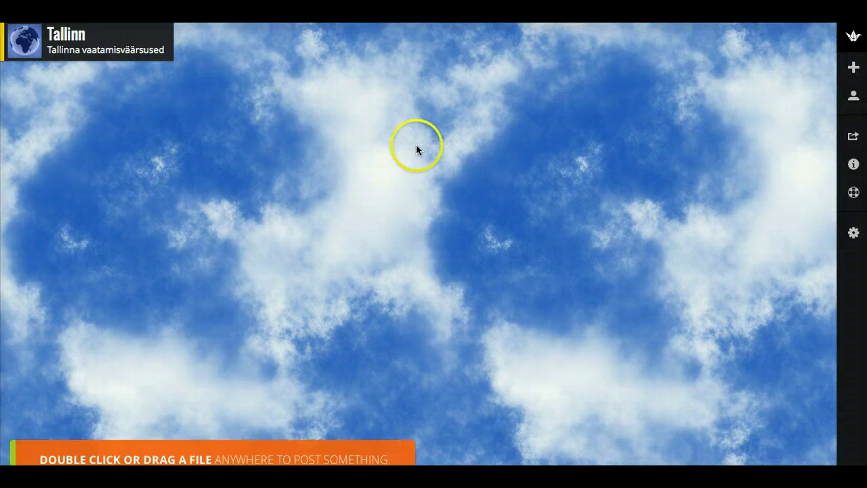
Add a top post titled 'Meeri' reading 'Tallinn on minu kodulinn'
double_click(358, 93)
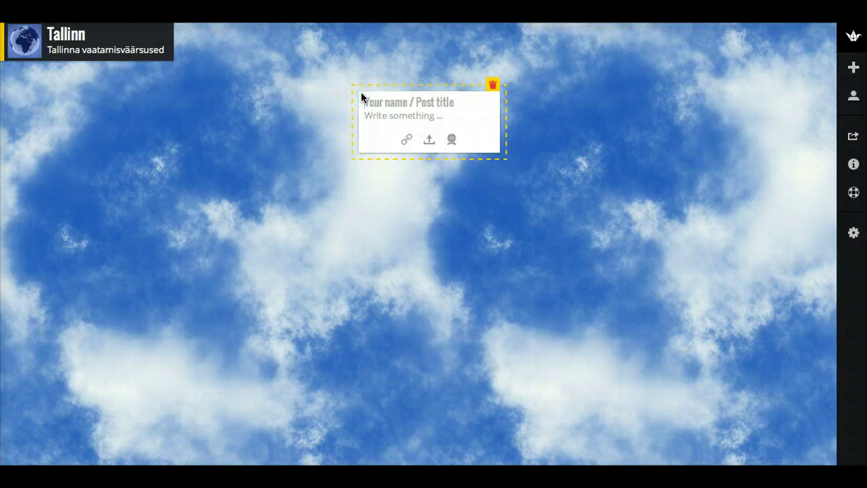
left_click(374, 94)
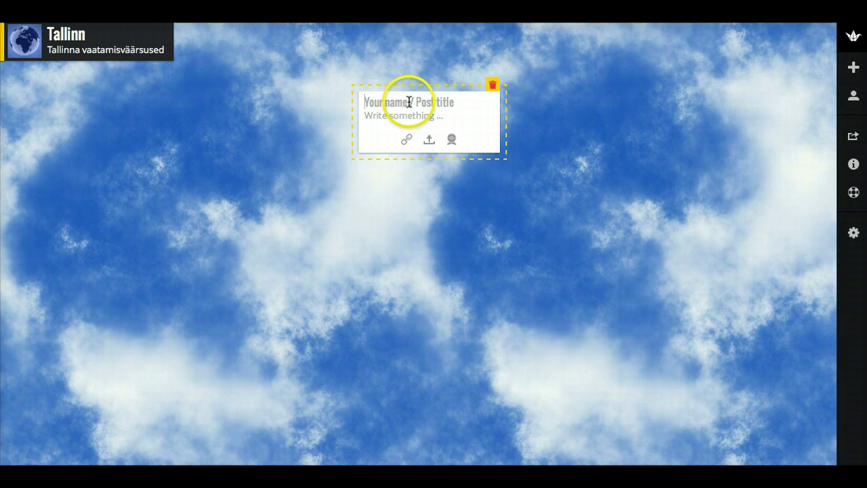
left_click(407, 103)
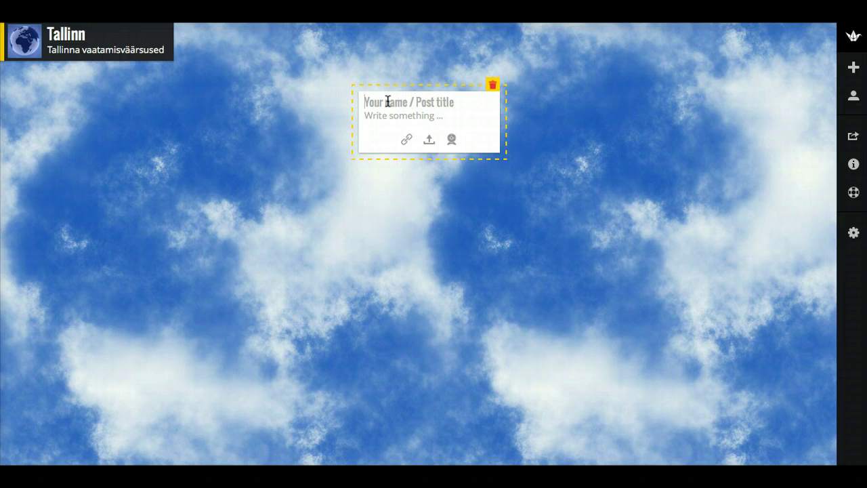
type("Meeri")
left_click(401, 116)
type("Tallionn")
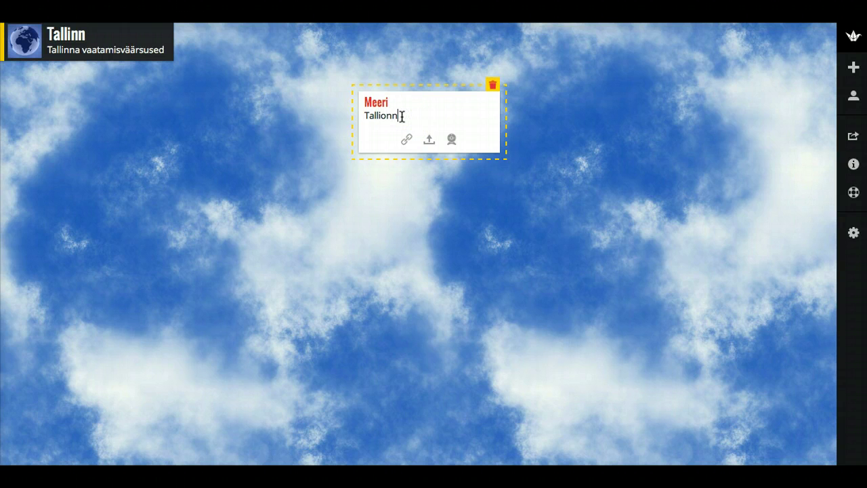
key("BackSpace")
key("BackSpace")
key("BackSpace")
type("nn on minu kodulinn")
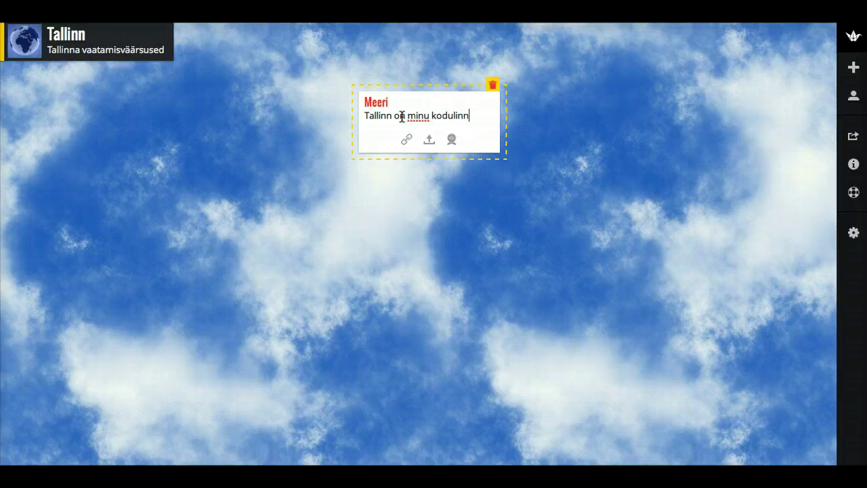
key("Return")
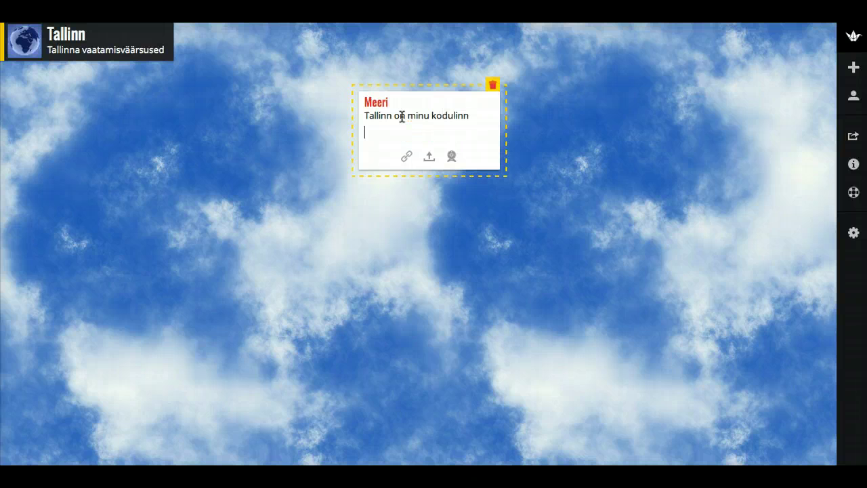
left_click(553, 145)
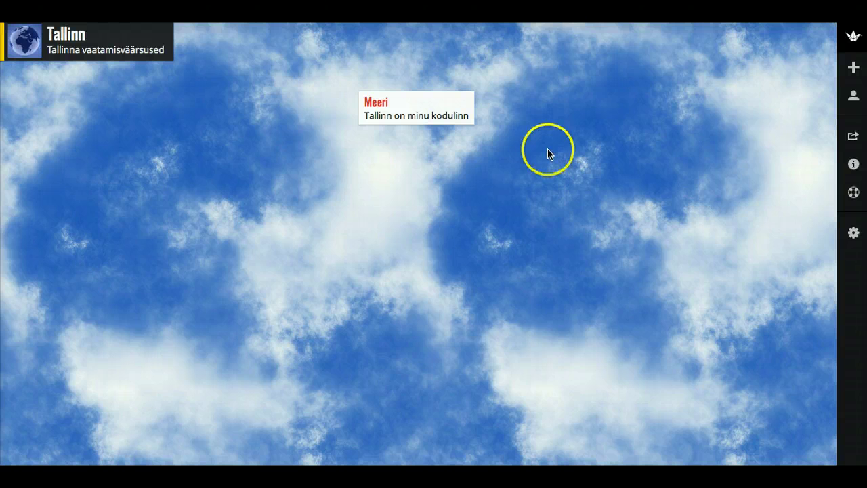
Add a post titled 'Kati' with an embedded video link, right of Meeri's note
left_click(588, 112)
left_click(626, 122)
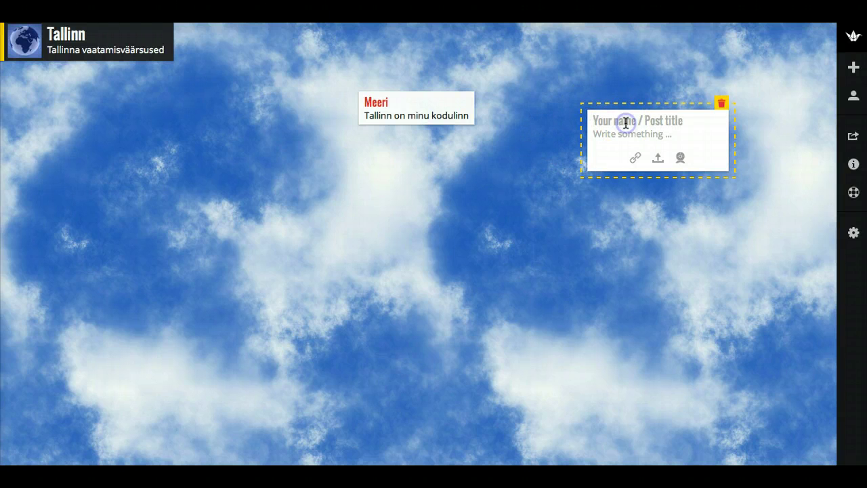
type("Kati")
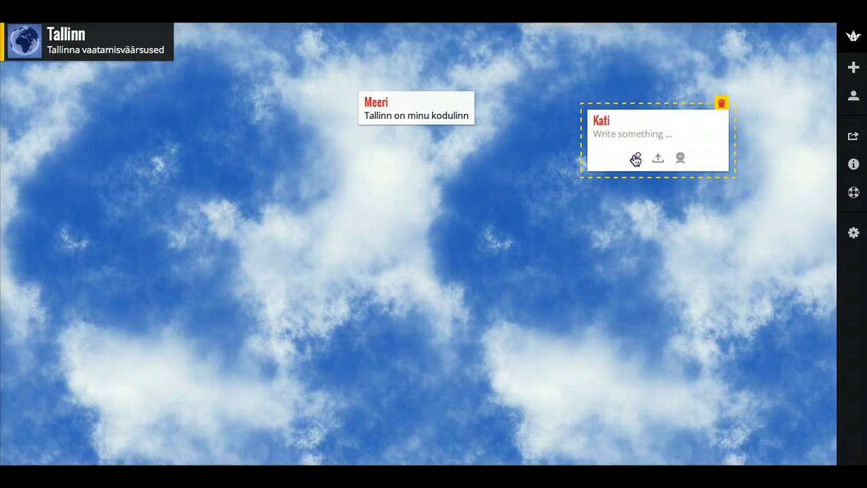
left_click(635, 160)
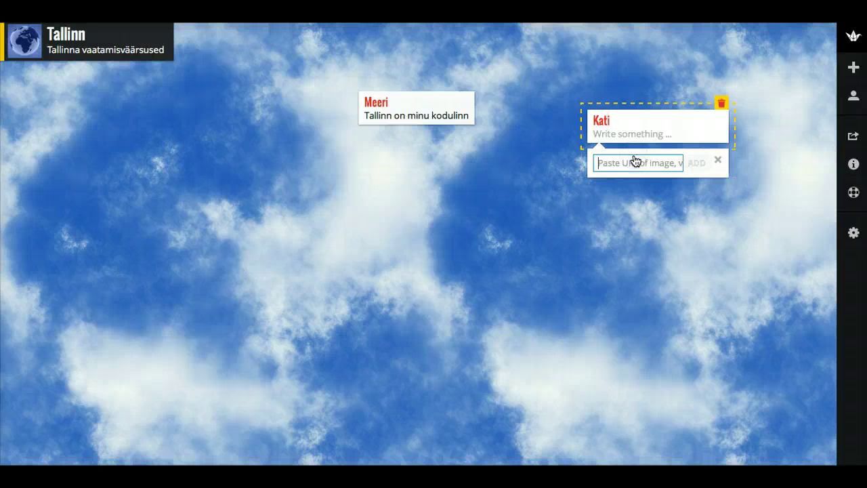
left_click(634, 163)
key("Escape")
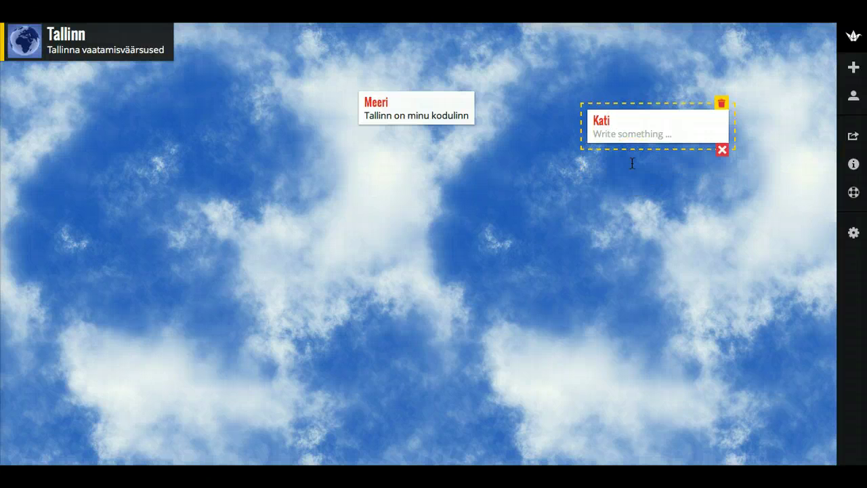
left_click(638, 150)
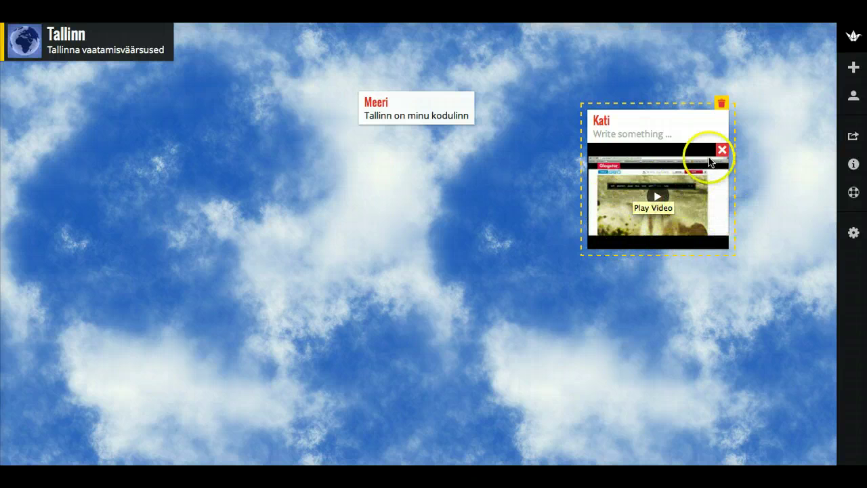
left_click(766, 196)
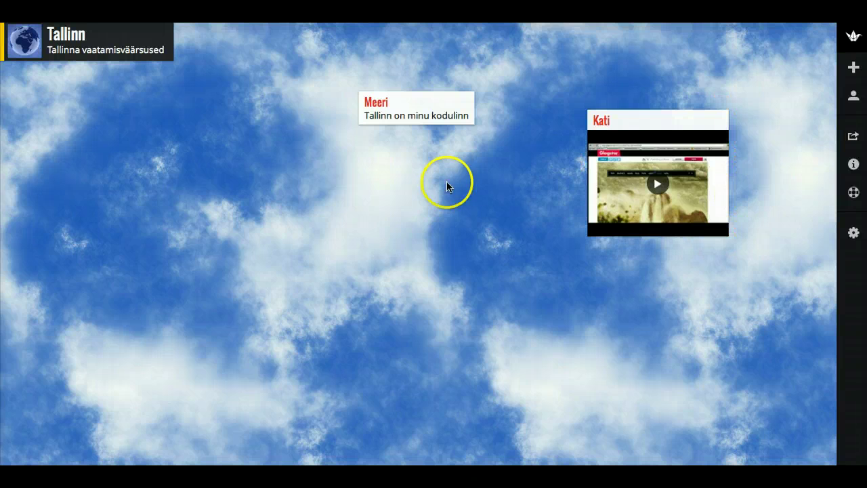
Start a new post in the wall's centre and open its photo file browser
double_click(382, 222)
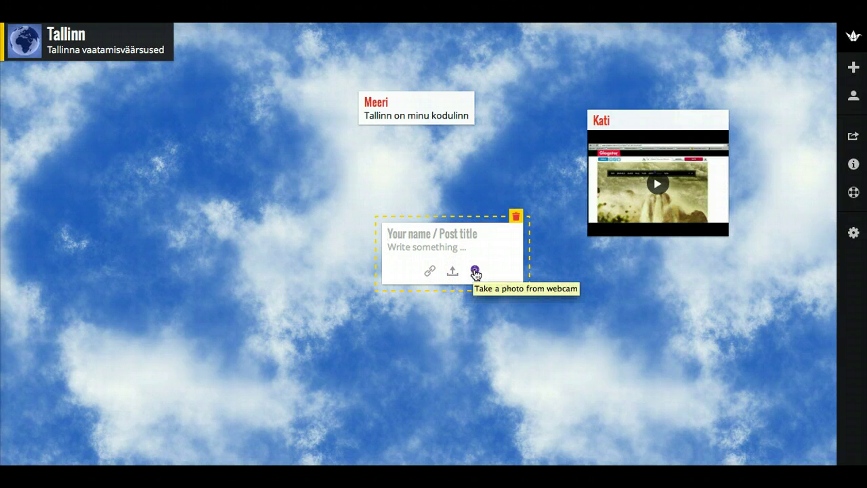
left_click(475, 272)
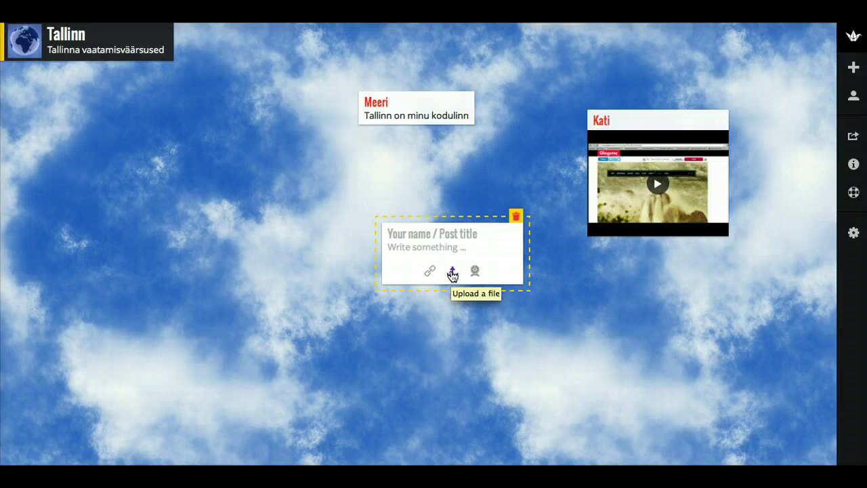
left_click(454, 273)
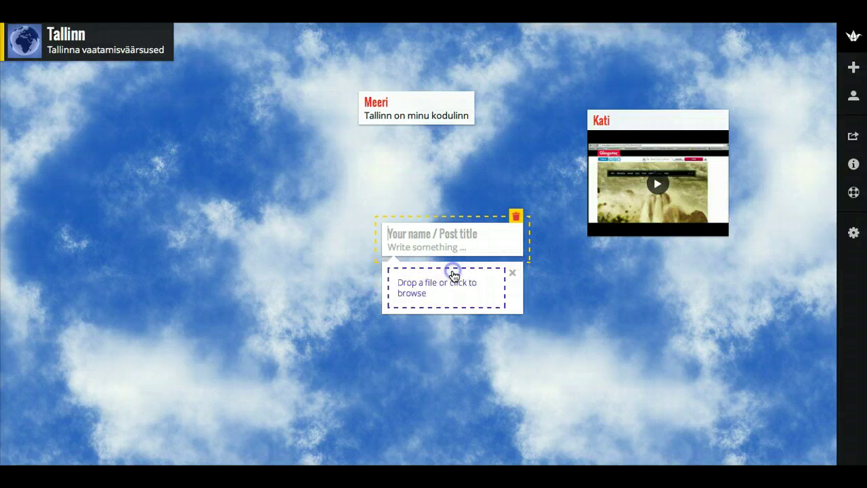
left_click(451, 290)
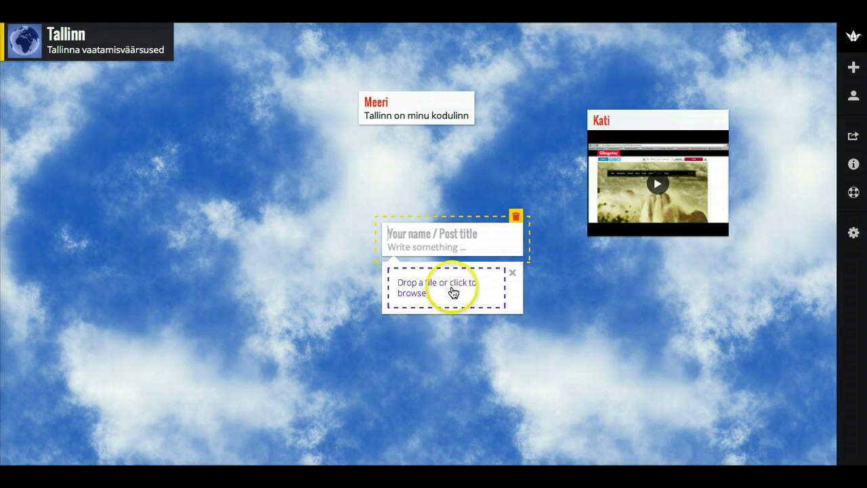
left_click(469, 290)
left_click(404, 288)
left_click(465, 287)
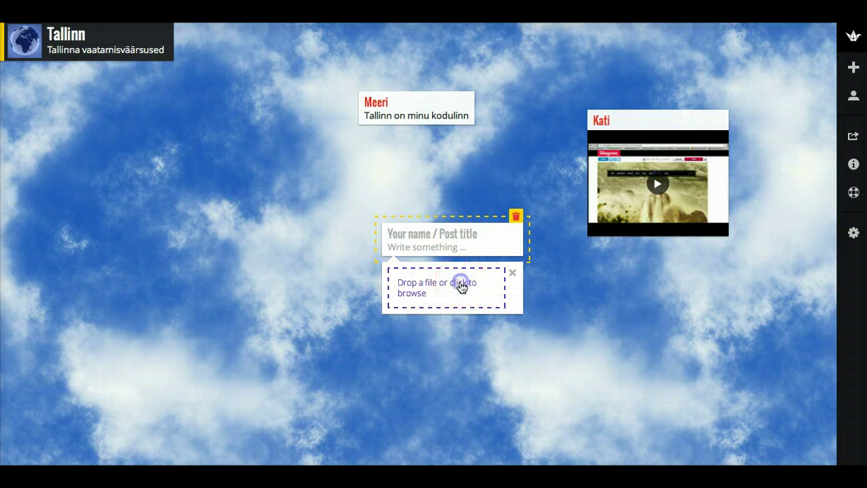
left_click(448, 285)
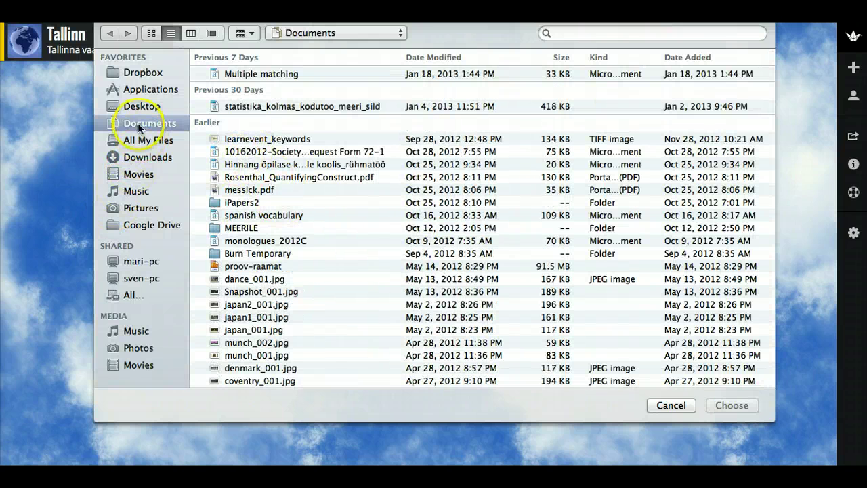
Upload DSCN5856.JPG from the Desktop folder into the new post
left_click(147, 107)
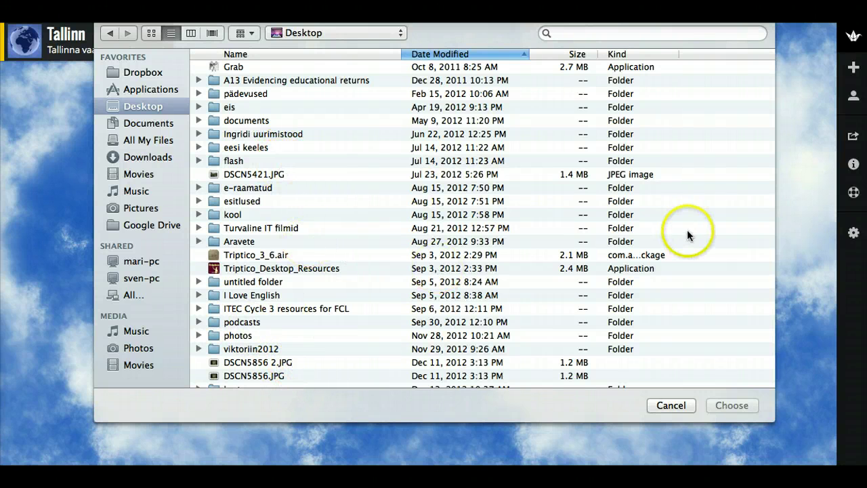
left_click(678, 374)
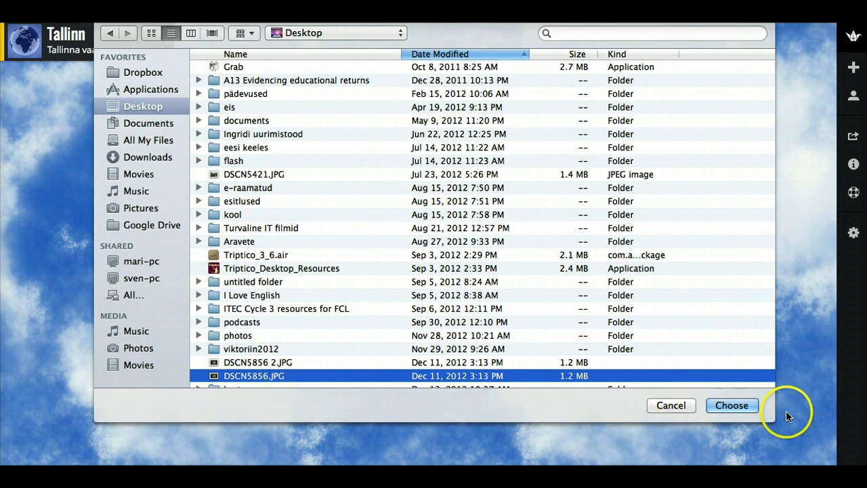
left_click(735, 406)
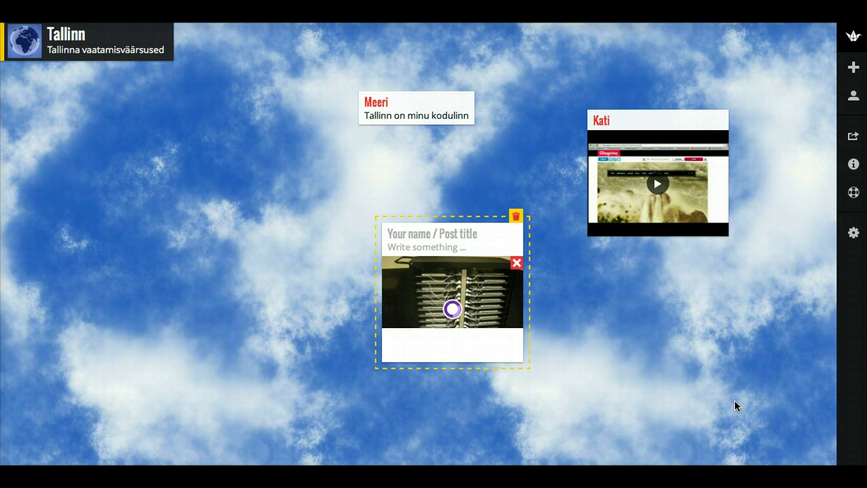
Save the photo post once the upload finishes, leaving three posts on the wall
left_click(684, 399)
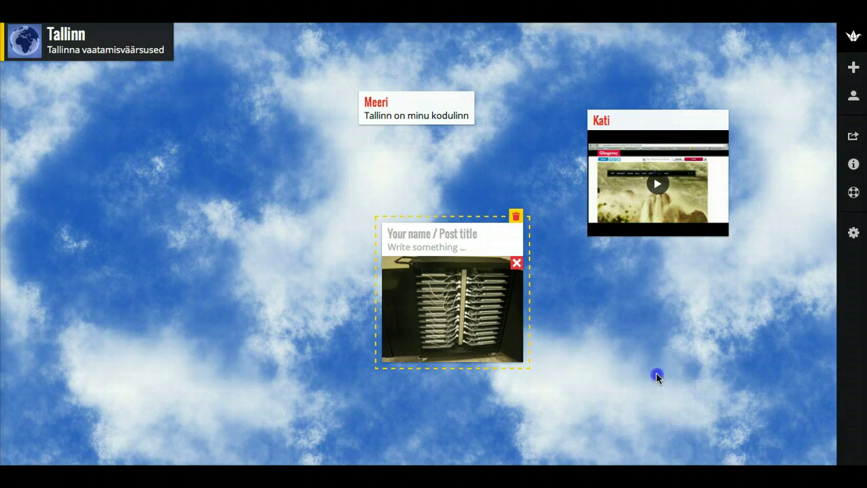
left_click(592, 332)
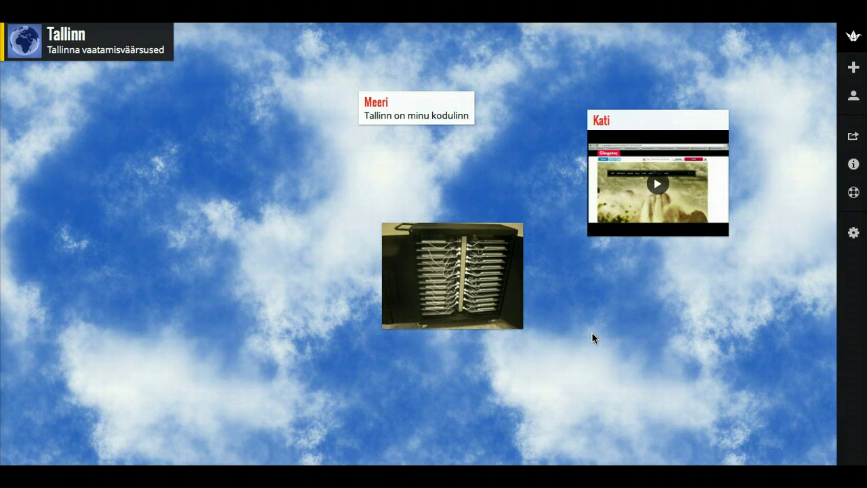